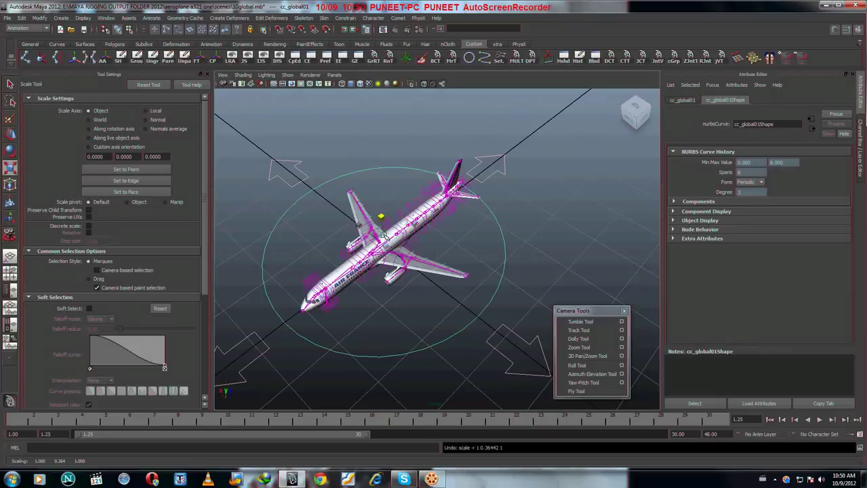
Test the global control by rotating and moving the whole aircraft, undo each transform, and clear the selection.
key("e")
left_click_drag(401, 234, 361, 245)
key("ctrl+z")
key("w")
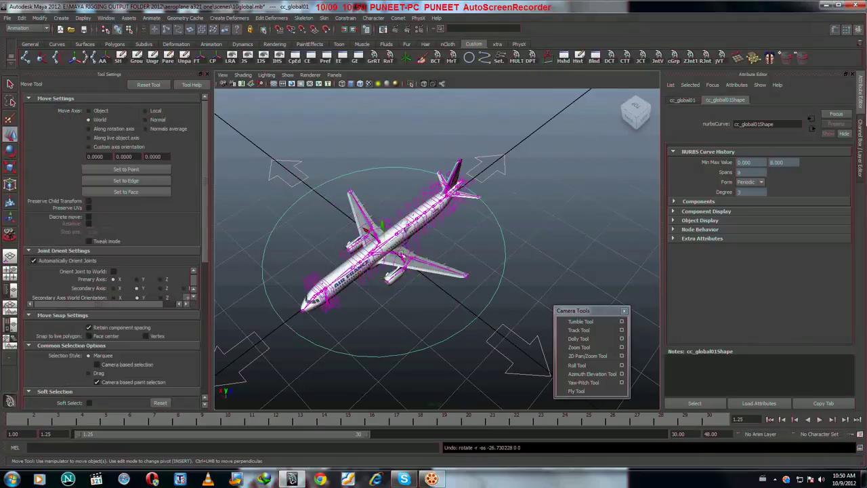
left_click_drag(366, 232, 325, 202)
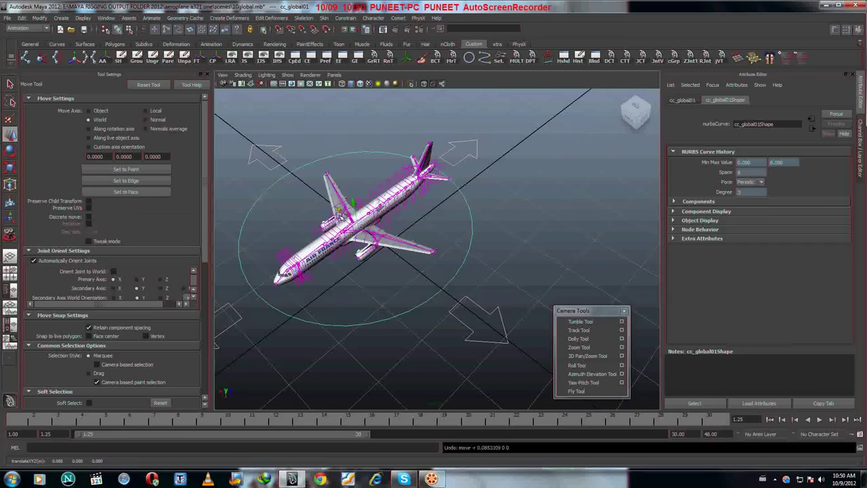
key("ctrl+z")
left_click(416, 300)
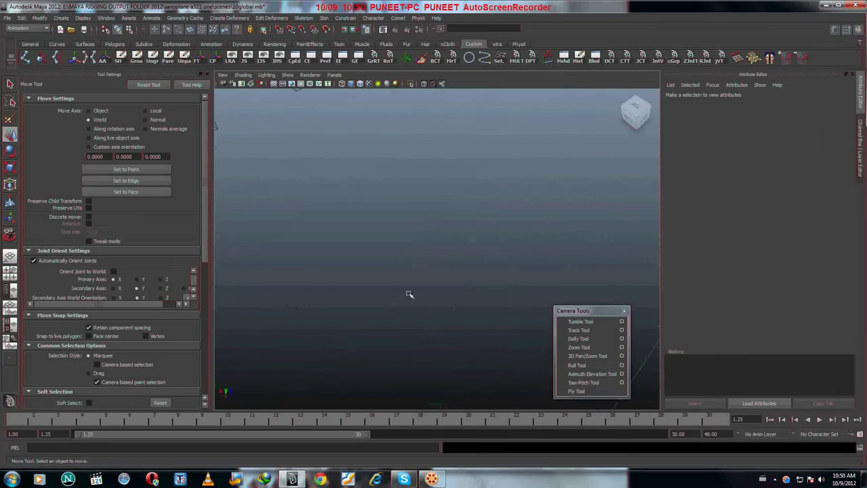
Test-rotate the left wing controls one after another, including cc_l_wingA01 and cc_l_wingB01, and undo each rotation.
left_click(385, 262)
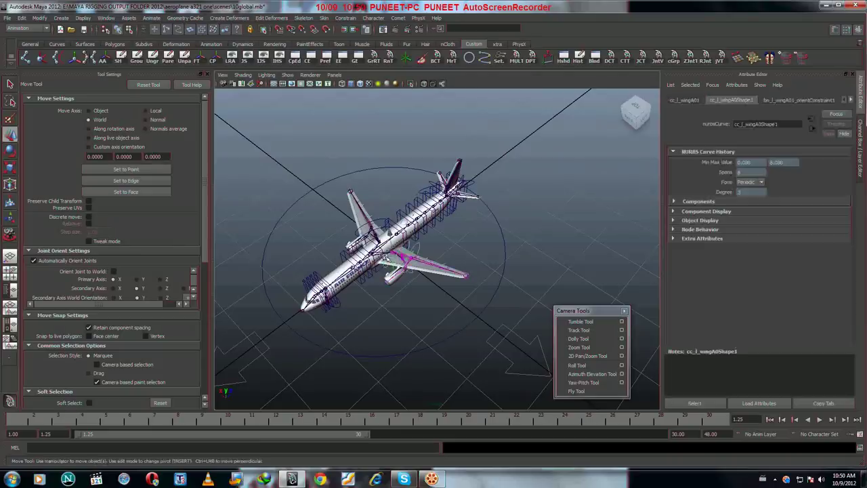
key("e")
left_click_drag(408, 250, 421, 279)
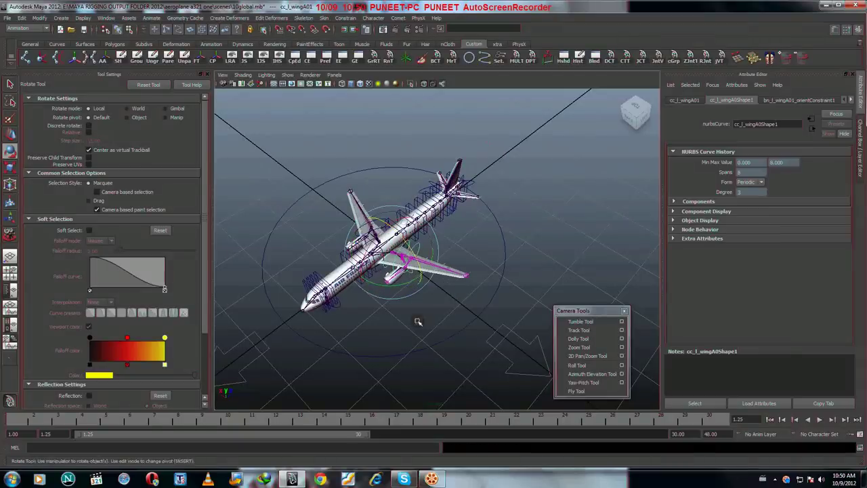
left_click(418, 321)
left_click(410, 249)
left_click_drag(411, 249, 423, 271)
left_click(406, 329)
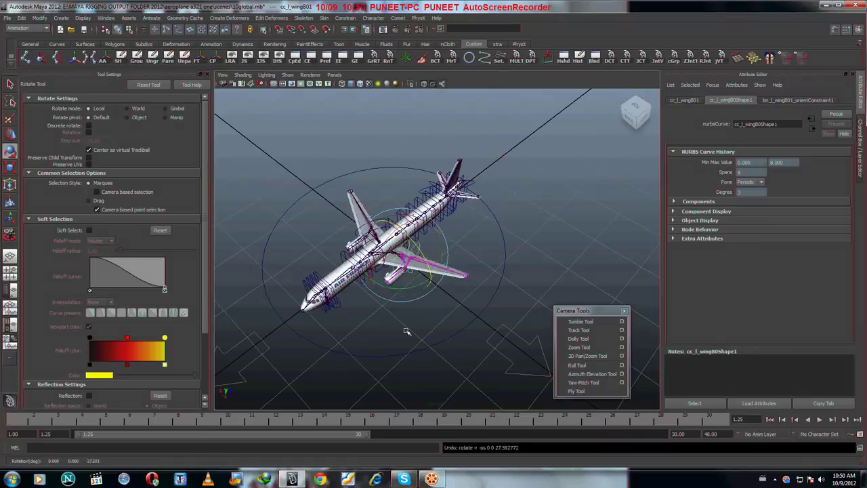
left_click(423, 250)
left_click_drag(431, 269, 427, 255)
key("ctrl+z")
Test-rotate the left engine control cc_l_engine01, undo the rotation, and deselect the control.
left_click(577, 321)
left_click_drag(499, 341, 483, 331)
left_click(578, 330)
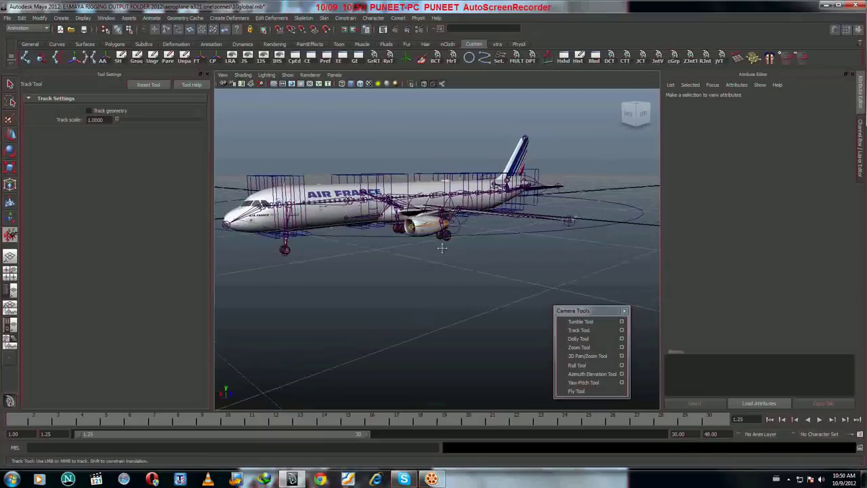
left_click(10, 84)
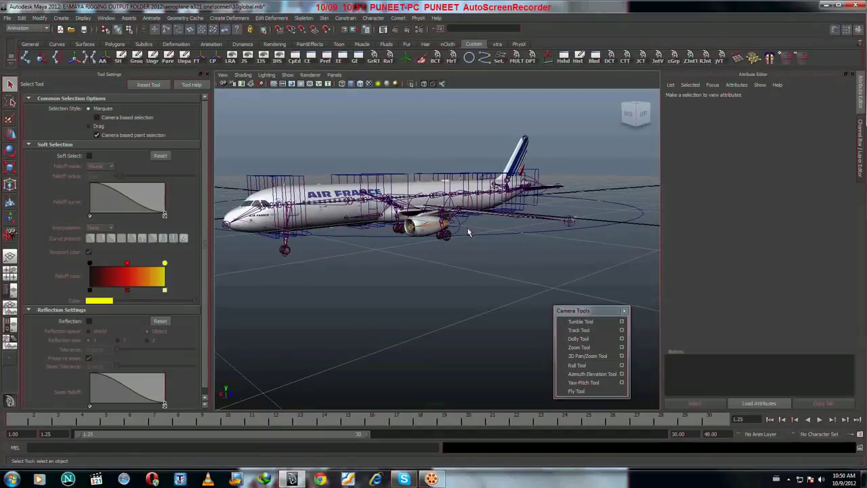
left_click(460, 231)
key("e")
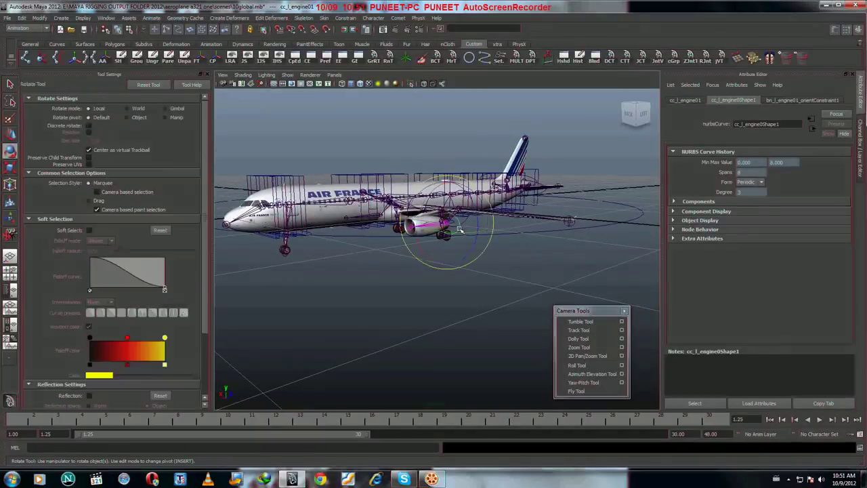
key("f")
scroll(460, 244, "down", 6)
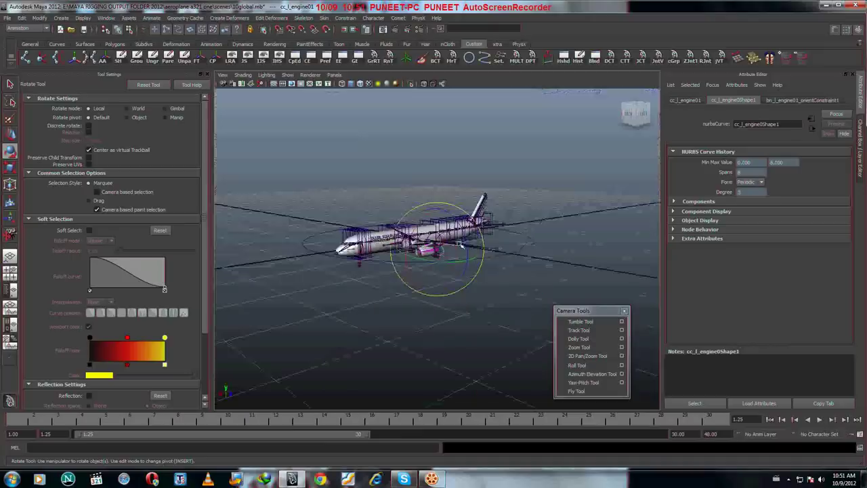
scroll(450, 249, "down", 5)
scroll(447, 244, "up", 8)
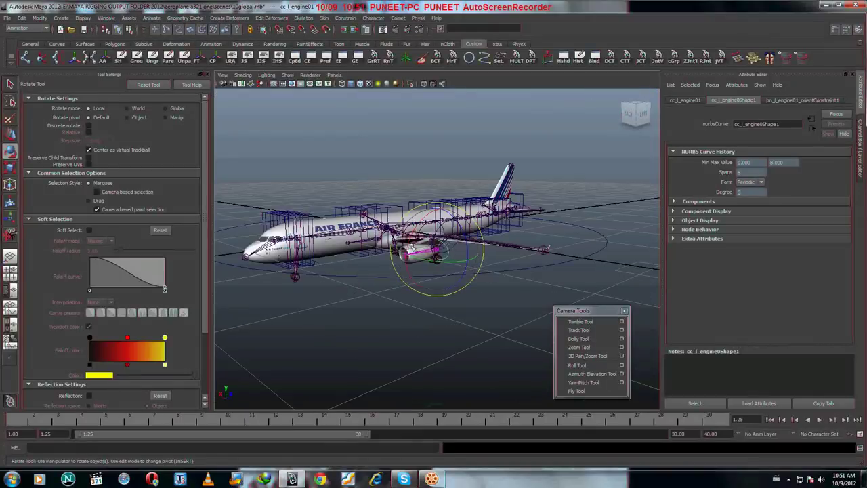
left_click_drag(415, 249, 436, 260)
key("ctrl+z")
left_click(437, 310)
Examine the left engine, wing underside and main landing gear up close to locate the gear's control curve.
key("f")
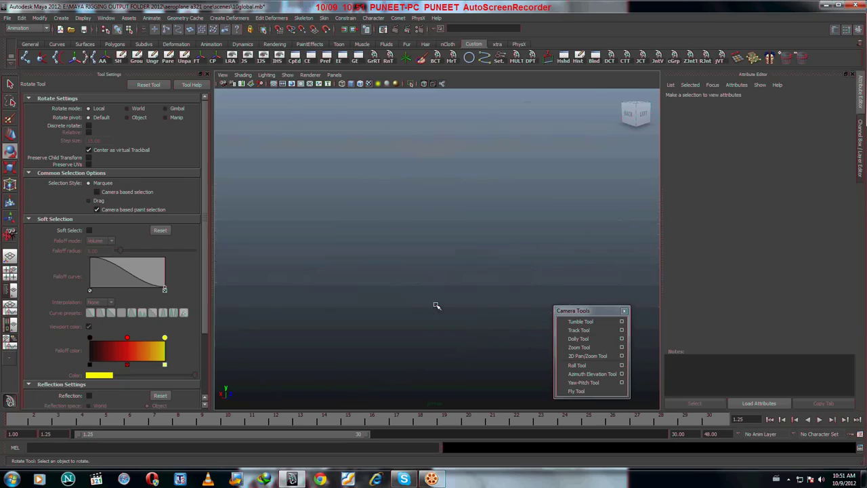
left_click(580, 321)
mouse_move(490, 337)
left_mouse_down()
mouse_move(480, 337)
mouse_move(489, 338)
left_mouse_up()
scroll(487, 337, "down", 5)
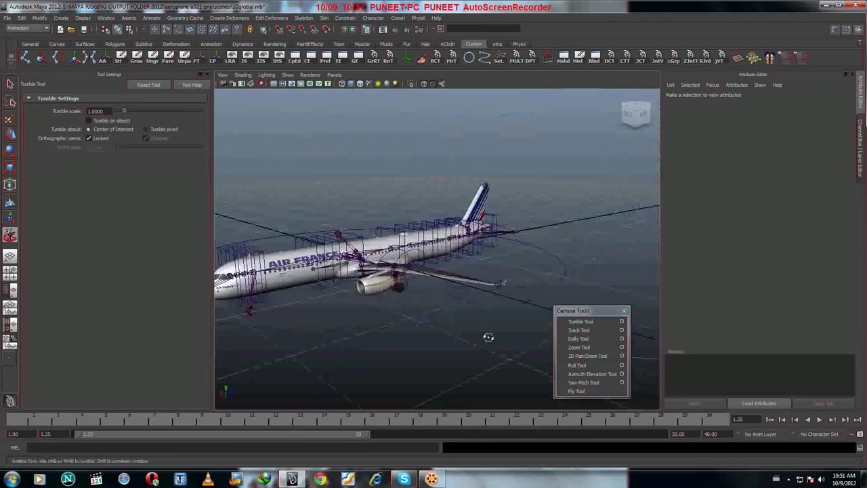
left_click_drag(541, 323, 507, 322)
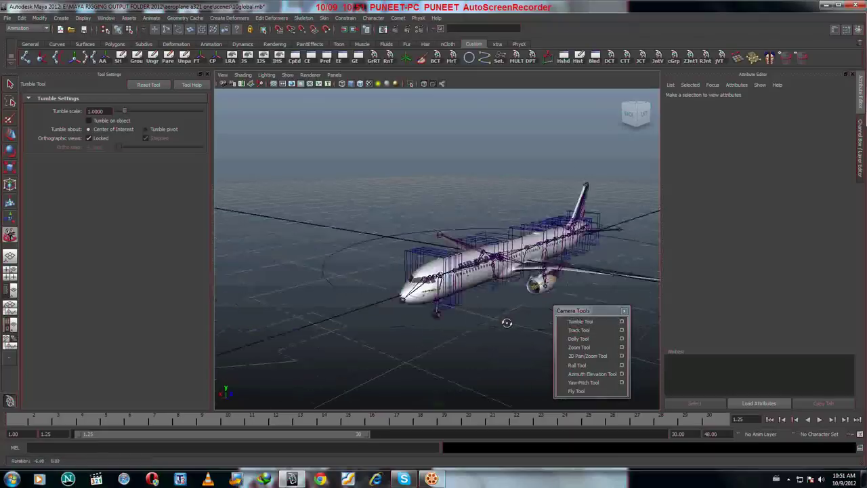
key("bracketleft")
key("bracketleft")
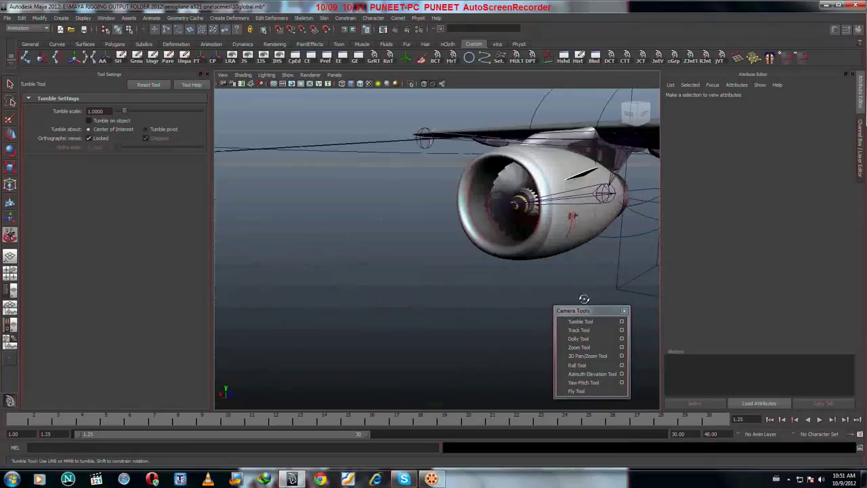
left_click(579, 330)
left_click_drag(579, 265, 548, 264)
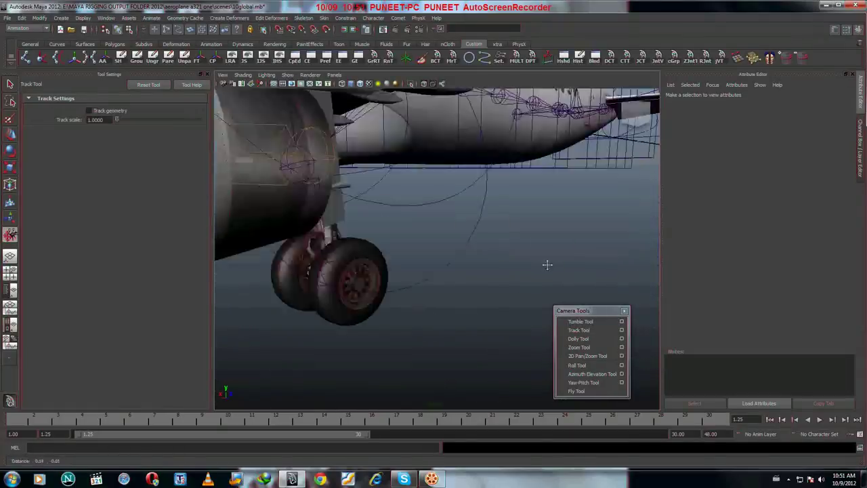
key("bracketleft")
key("bracketleft")
key("bracketleft")
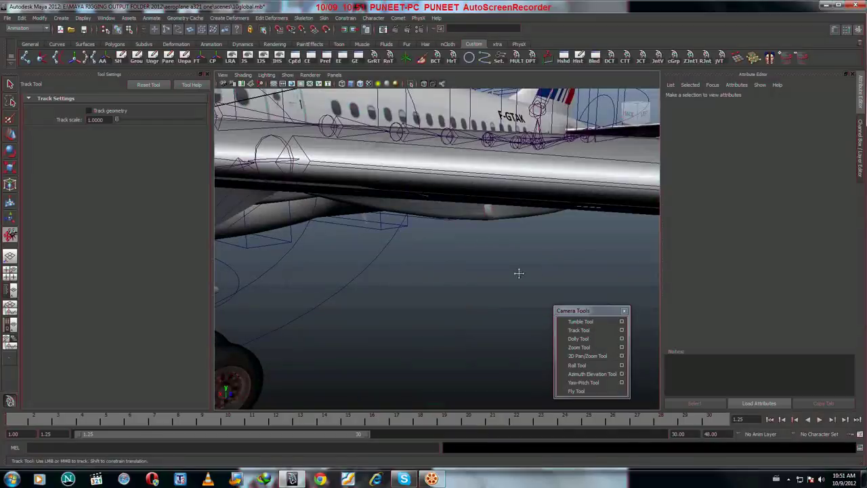
key("q")
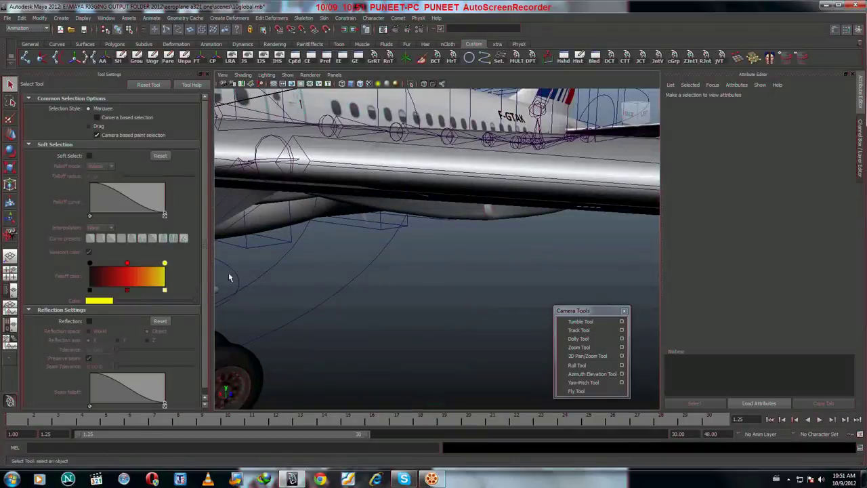
Test-rotate the left landing gear control cc_l_tyres01 and undo the rotation.
left_click(231, 271)
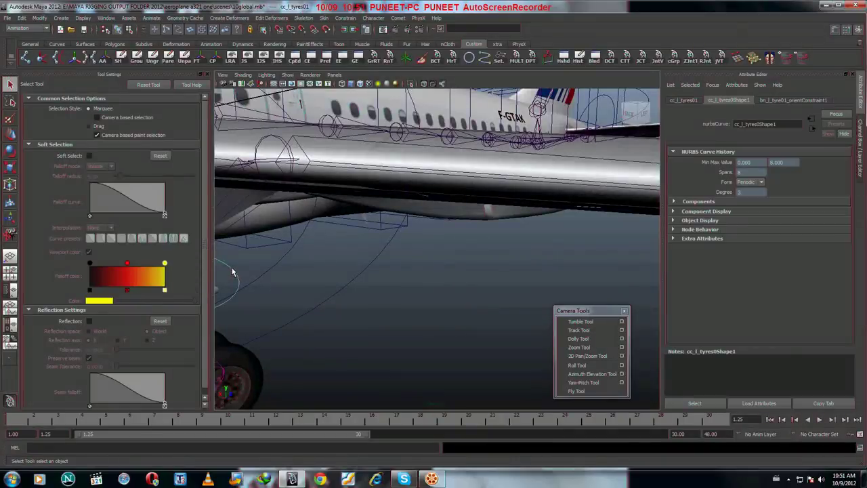
key("f")
left_click(581, 321)
mouse_move(505, 337)
left_mouse_down()
mouse_move(537, 346)
mouse_move(498, 343)
left_mouse_up()
key("e")
left_click_drag(437, 246, 425, 332)
key("ctrl+z")
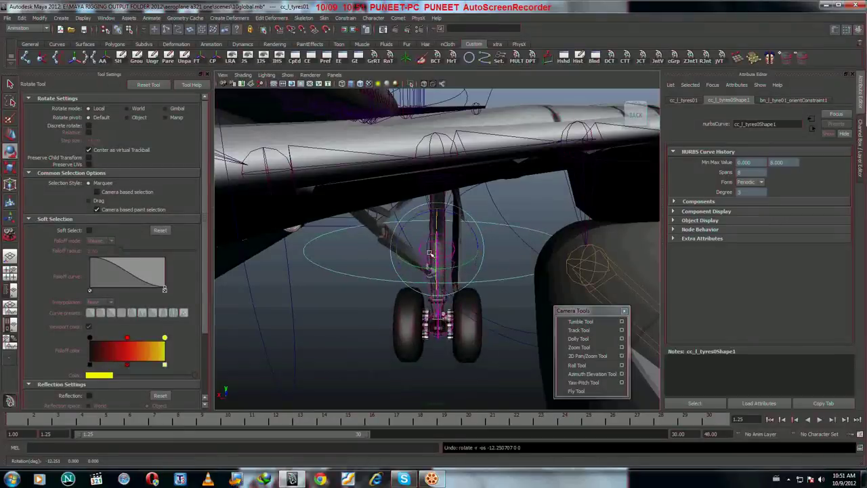
Test-move the main body control cc_main01 upward with the whole aircraft in view, undo the move, and deselect it.
scroll(429, 255, "down", 10)
left_click(484, 344)
left_click(580, 321)
left_click_drag(476, 353, 199, 208)
left_click(11, 82)
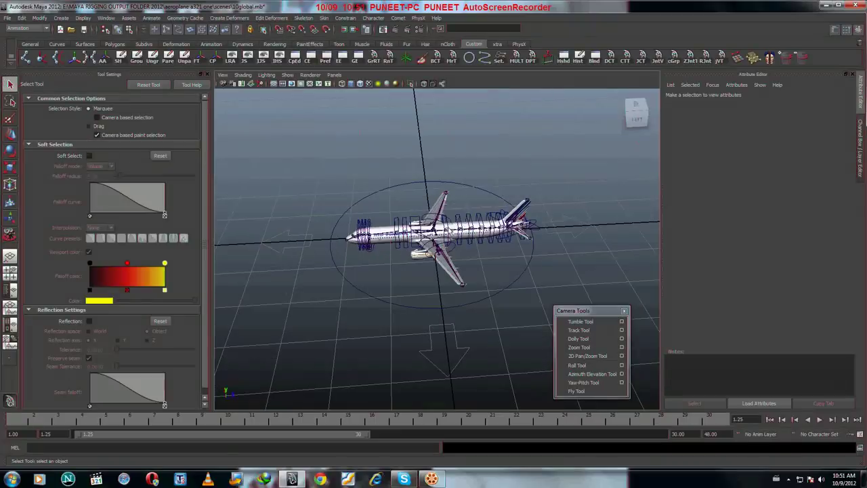
left_click(420, 226)
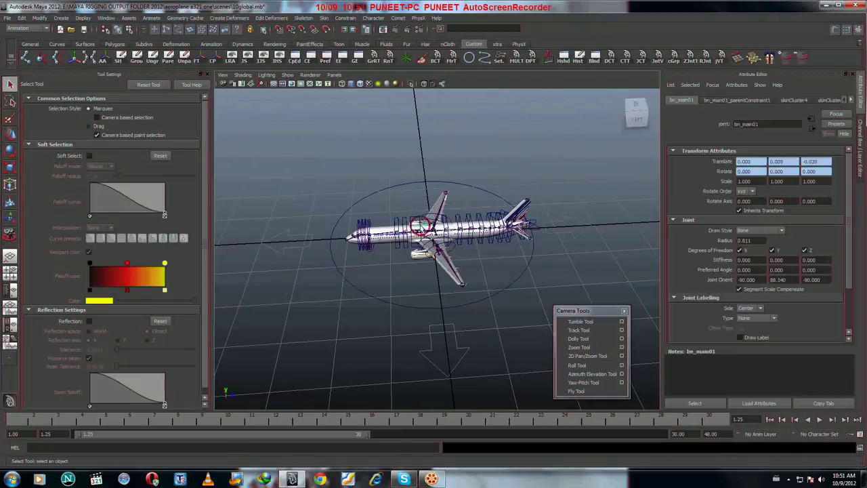
left_click(416, 216)
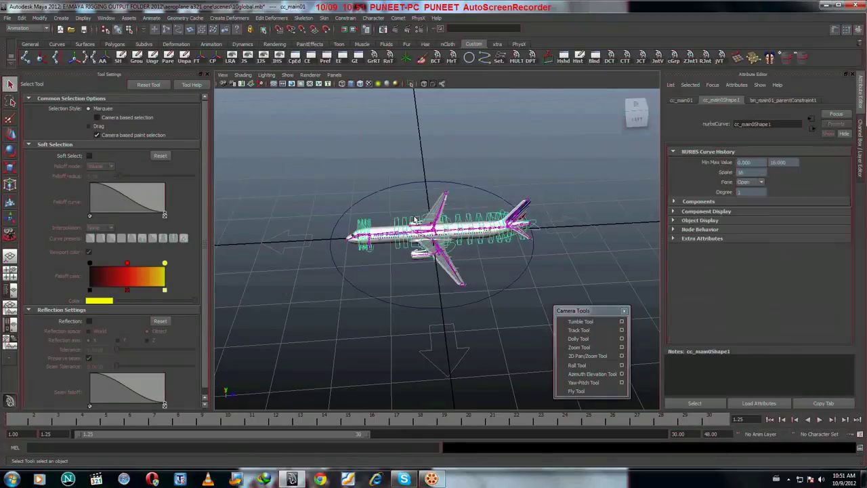
key("w")
left_click_drag(416, 210, 416, 181)
key("ctrl+z")
left_click(417, 165)
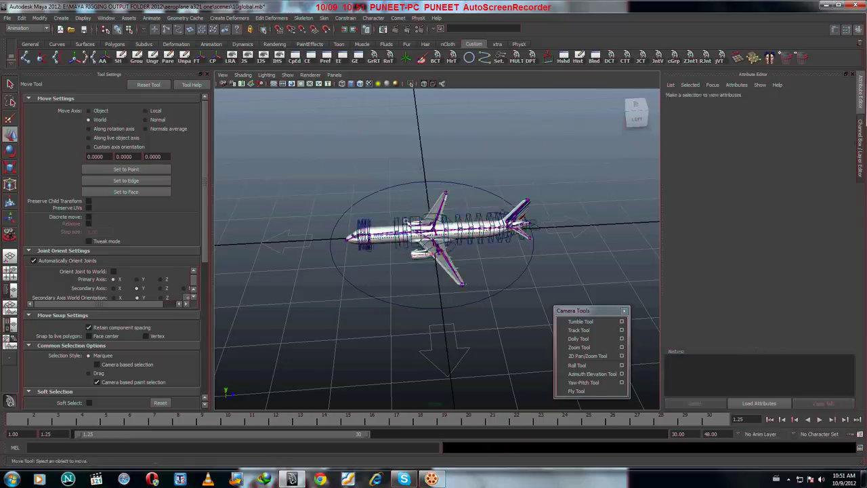
Select cc_mainftA01 with its whole hierarchy, try bending the front fuselage by rotating the controls in both directions, and undo both rotations.
left_click(407, 213)
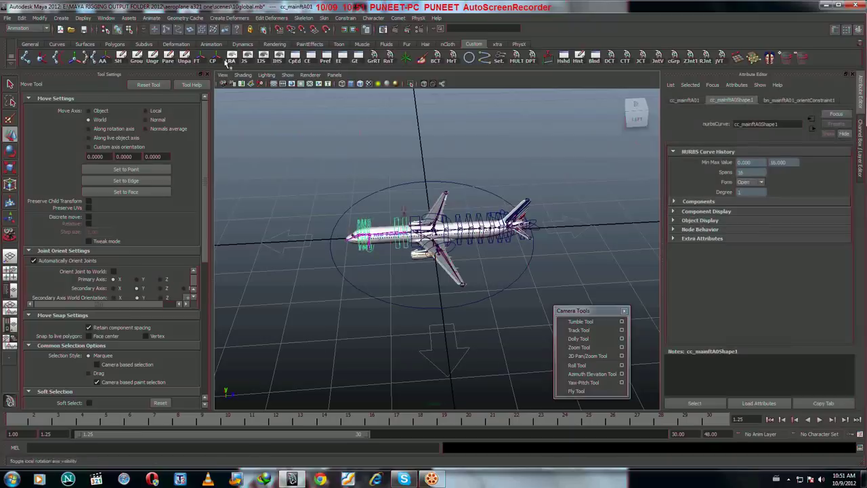
left_click(120, 57)
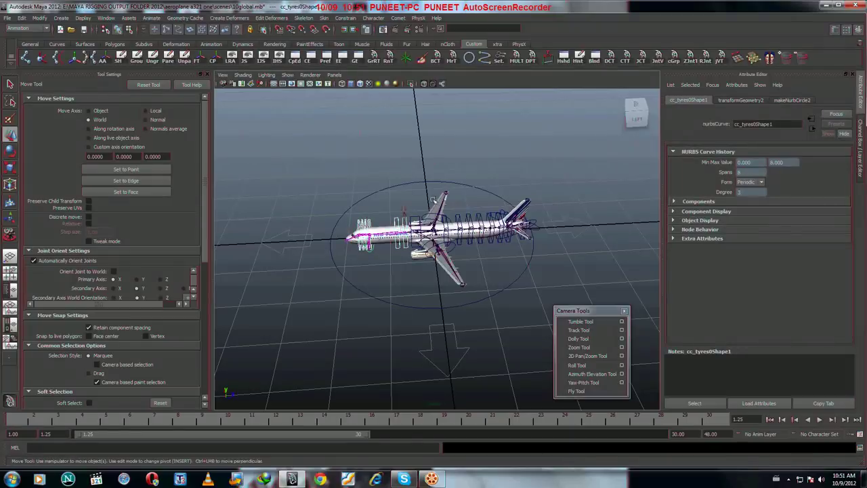
key("e")
left_click_drag(393, 215, 408, 170)
key("ctrl+z")
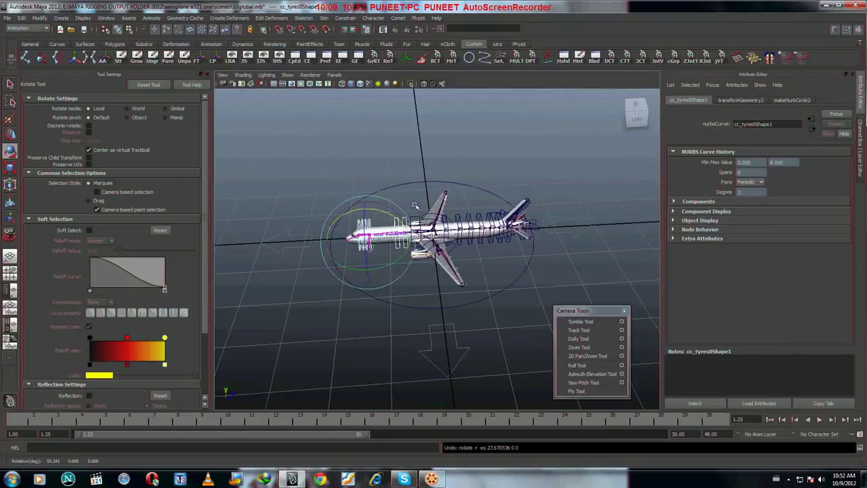
left_click_drag(399, 219, 393, 218)
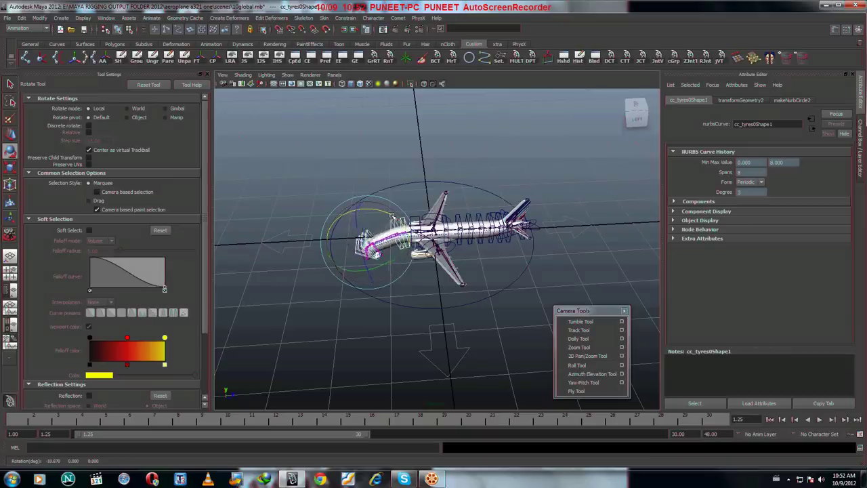
key("ctrl+z")
left_click(387, 160)
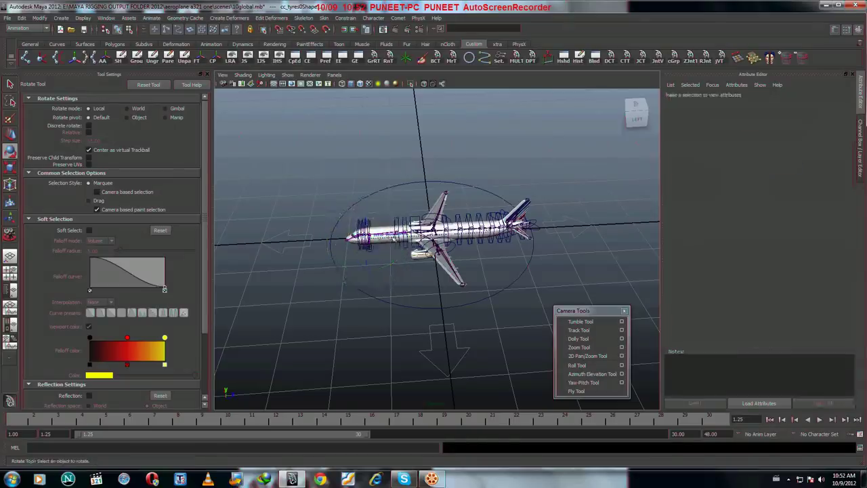
Test-rotate the nose landing gear control cc_tyres01, undo the rotation, and clear the selection.
left_click(376, 245)
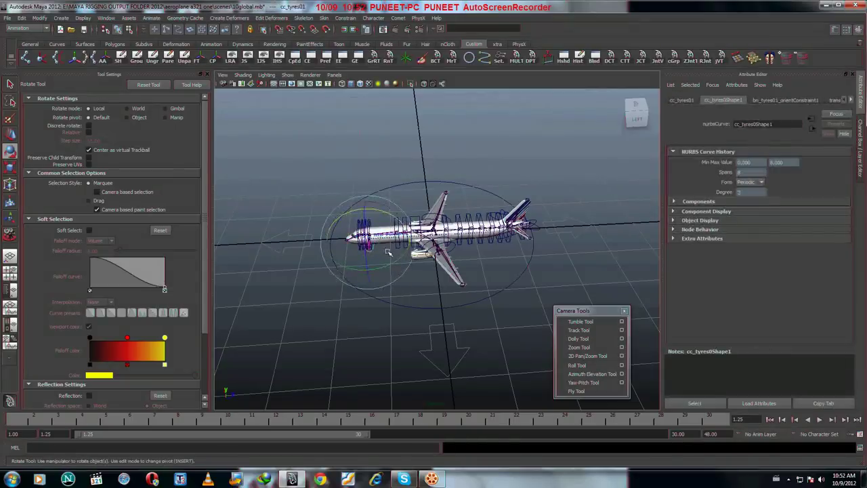
key("f")
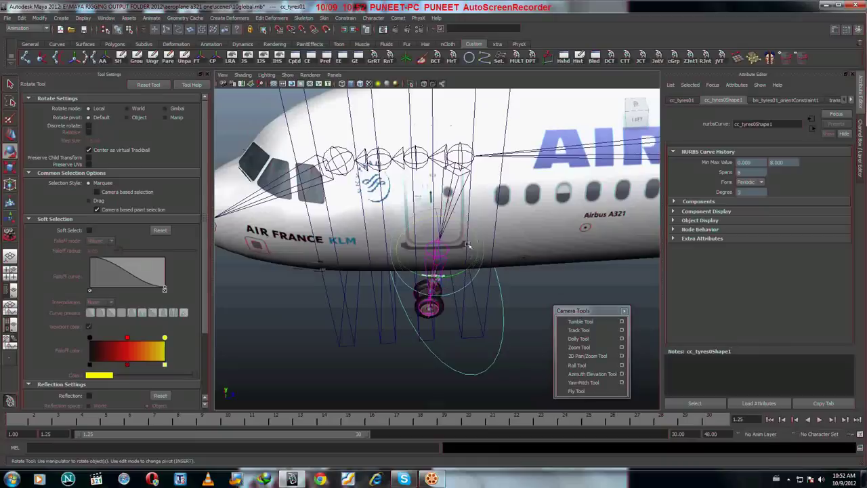
left_click_drag(464, 224, 445, 223)
key("z")
key("shift+z")
scroll(448, 226, "down", 10)
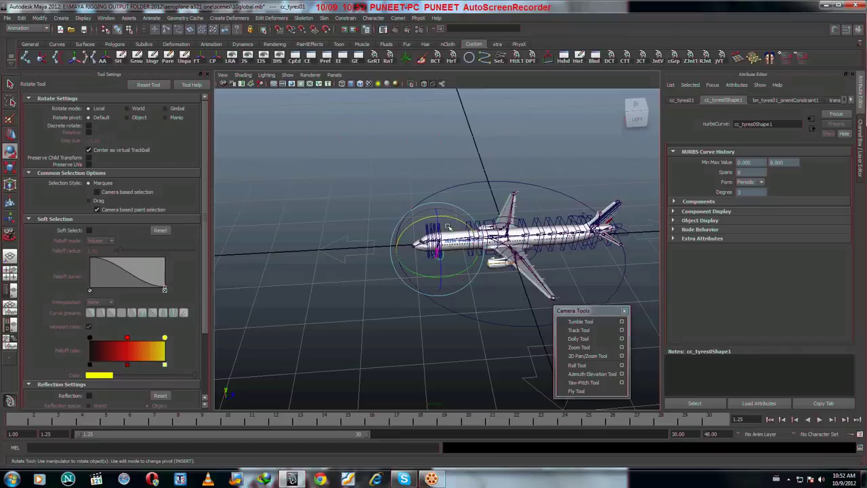
left_click(442, 225)
left_click(449, 183)
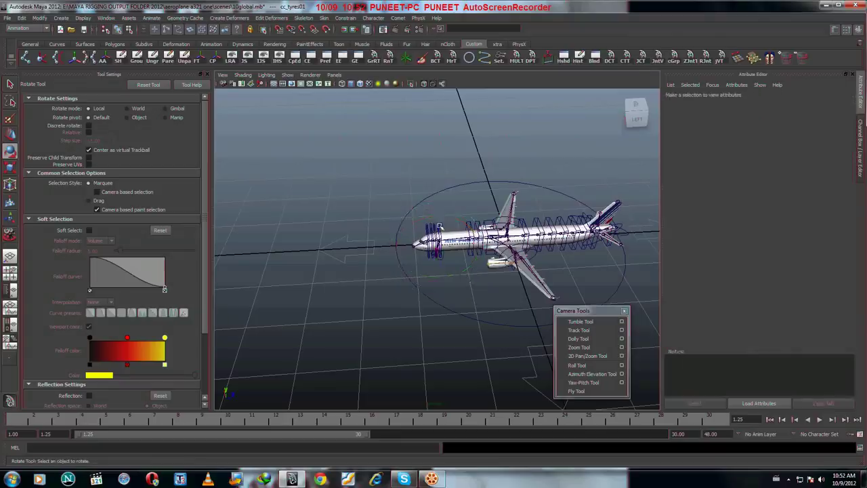
Try rotating the front fuselage control cc_mainftC01 near the nose and deselect it.
left_click(454, 218)
mouse_move(455, 210)
left_mouse_down()
mouse_move(466, 221)
mouse_move(445, 222)
left_mouse_up()
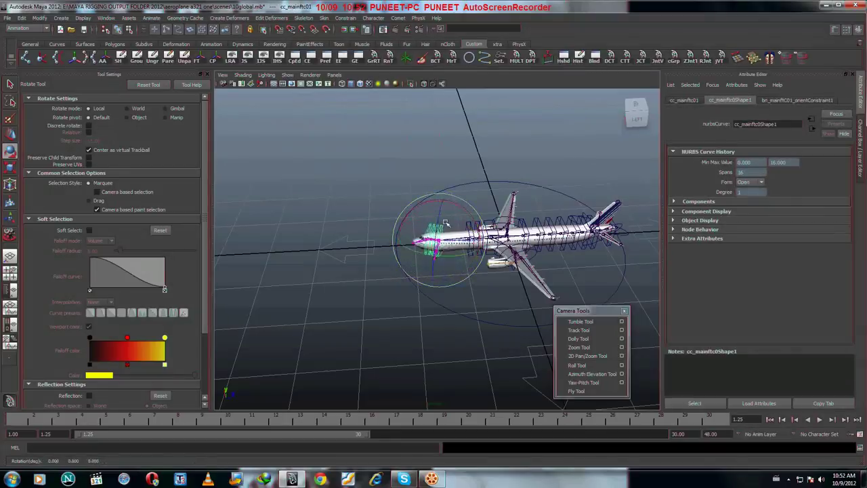
left_click(513, 136)
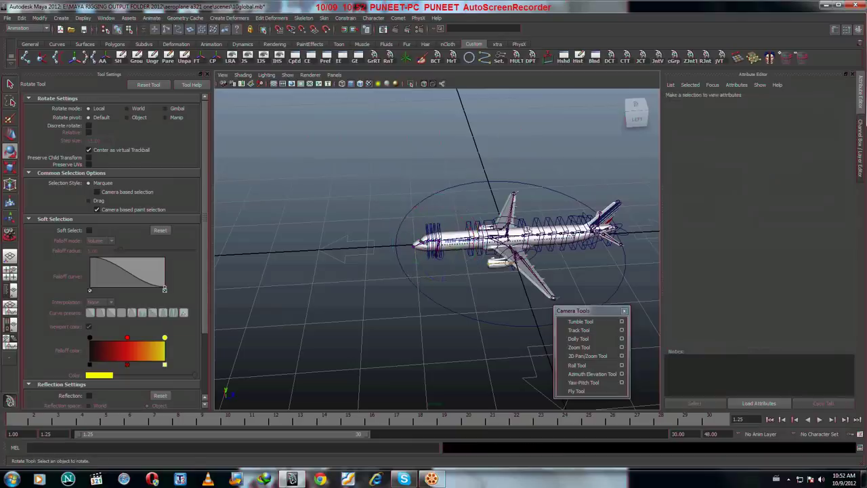
Select the rear fuselage and tail controls from cc_mainbkA01, try bending the rear fuselage in different directions, and undo both rotations.
left_click(528, 228)
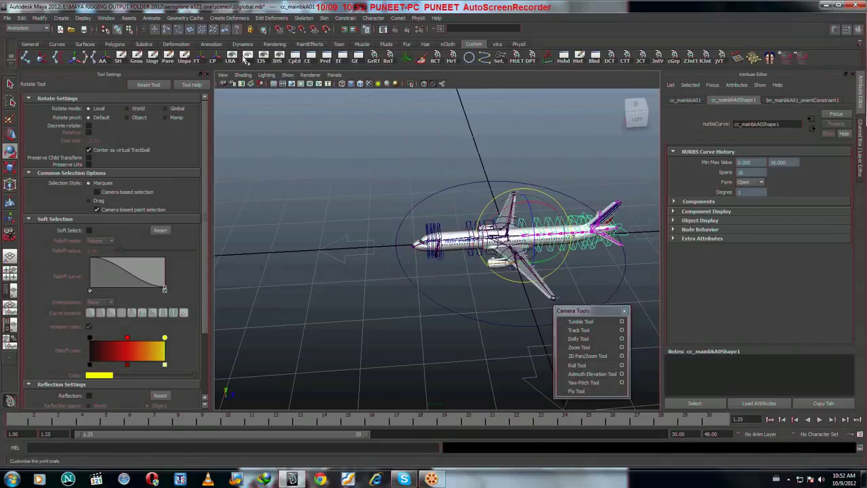
left_click(586, 200)
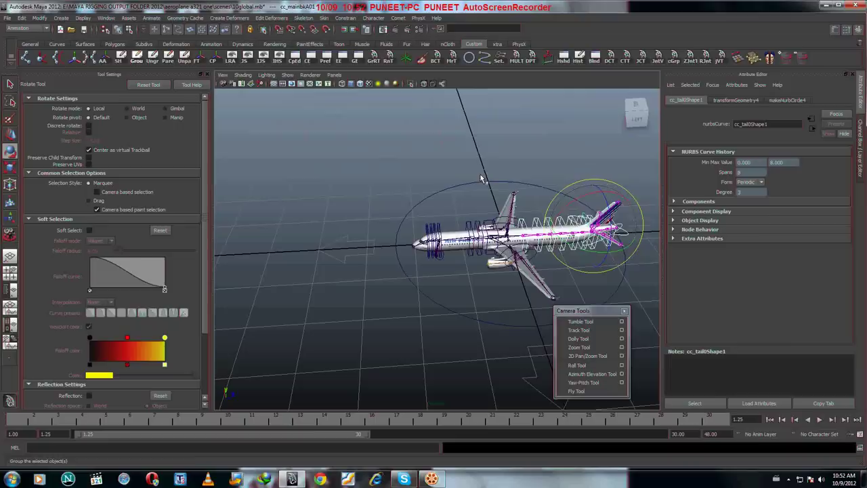
left_click_drag(582, 198, 565, 201)
key("ctrl+z")
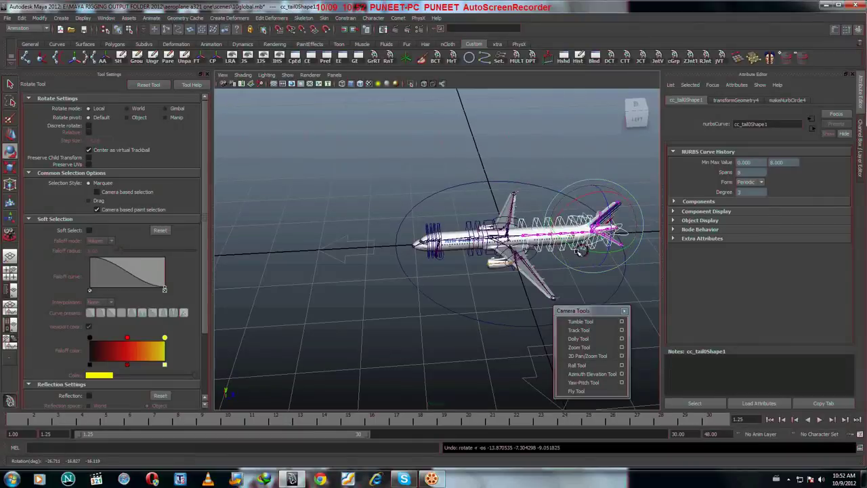
left_click_drag(579, 251, 600, 244)
key("ctrl+z")
Test-rotate the selected rear fuselage controls about their other rotation axes, undo each rotation, and clear the selection.
mouse_move(573, 202)
left_mouse_down()
mouse_move(576, 223)
mouse_move(565, 202)
left_mouse_up()
key("ctrl+z")
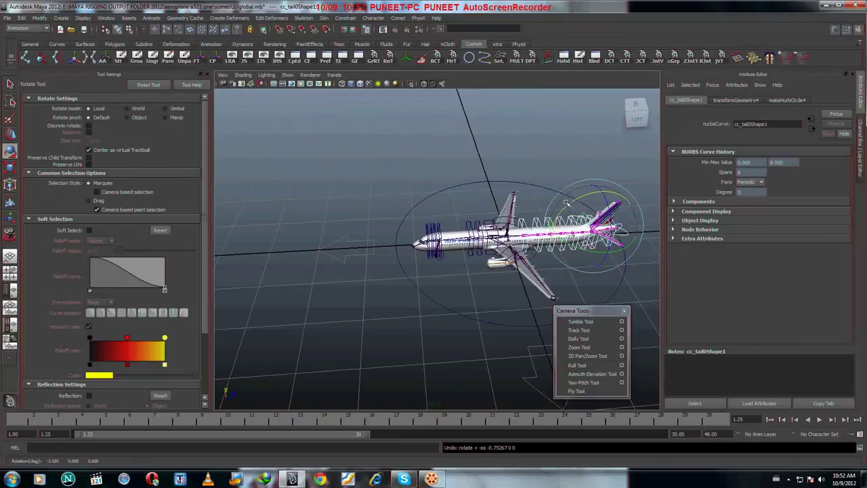
left_click_drag(610, 231, 612, 262)
key("ctrl+z")
left_click(610, 121)
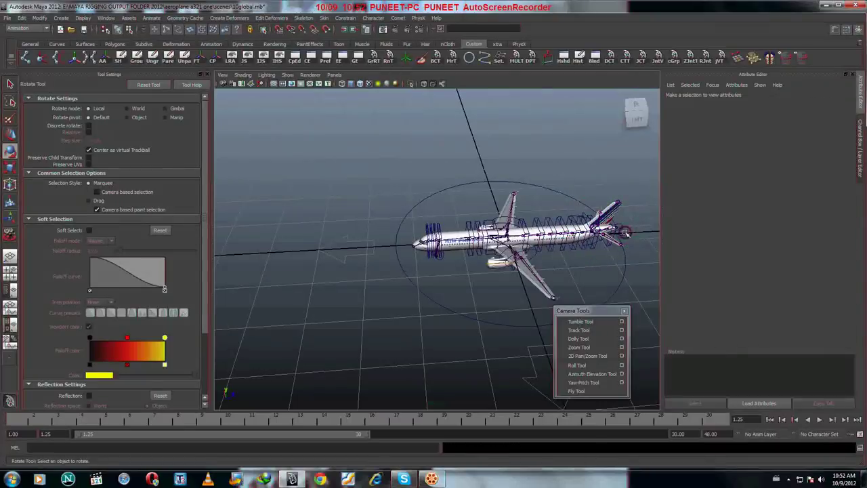
Test-rotate the right horizontal stabilizer control cc_r_tailsd01 about its Z axis and deselect it.
left_click(625, 232)
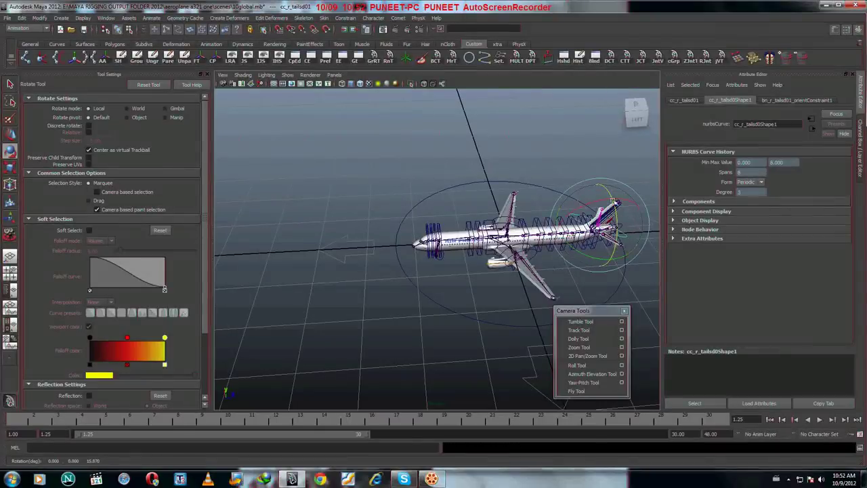
mouse_move(619, 260)
left_mouse_down()
mouse_move(620, 269)
mouse_move(618, 248)
mouse_move(610, 270)
left_mouse_up()
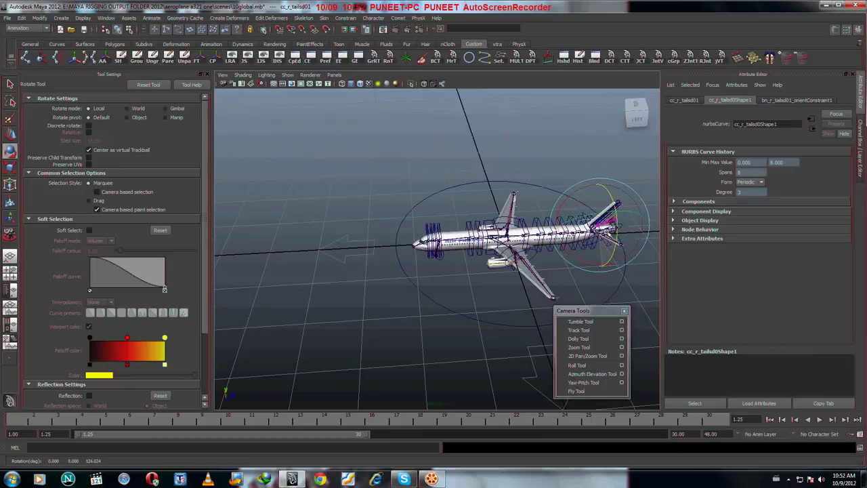
left_click(612, 151)
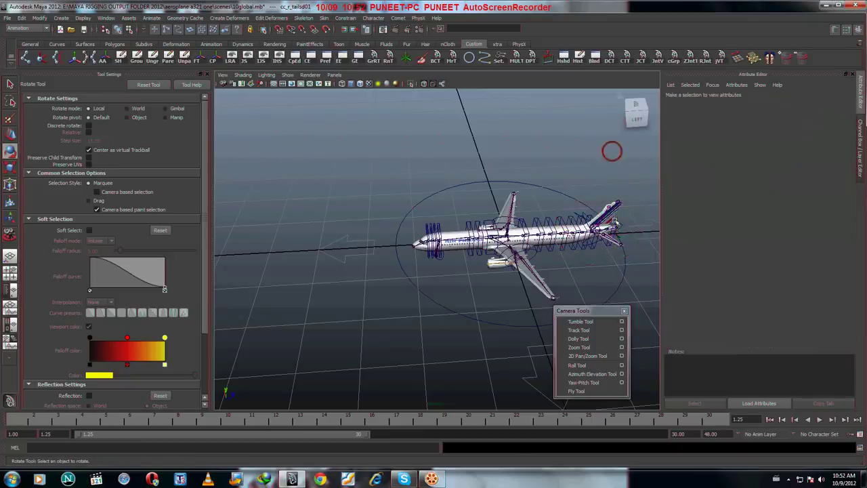
Test-rotate the left horizontal stabilizer control cc_l_tailsd01 and deselect it.
left_click(619, 228)
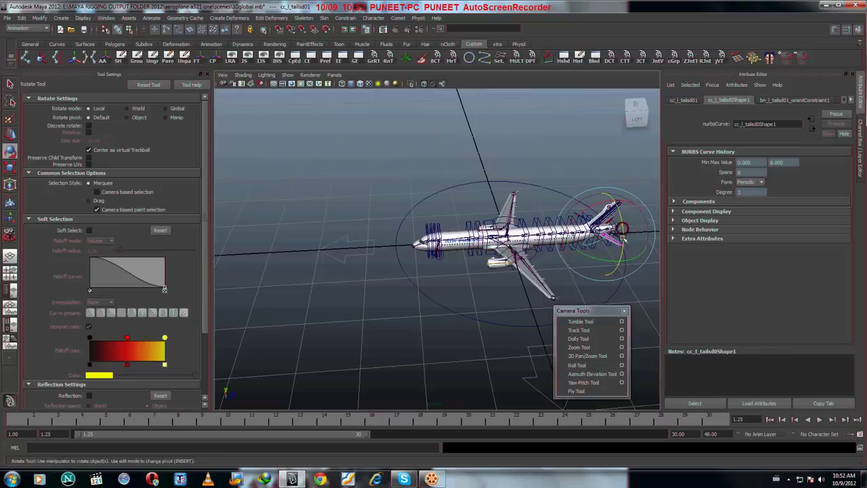
left_click_drag(622, 246, 610, 233)
left_click(602, 144)
Frame the tail section using cc_mainbkC01, test-rotate the vertical tail fin control cc_tail01, and deselect it.
scroll(603, 151, "up", 3)
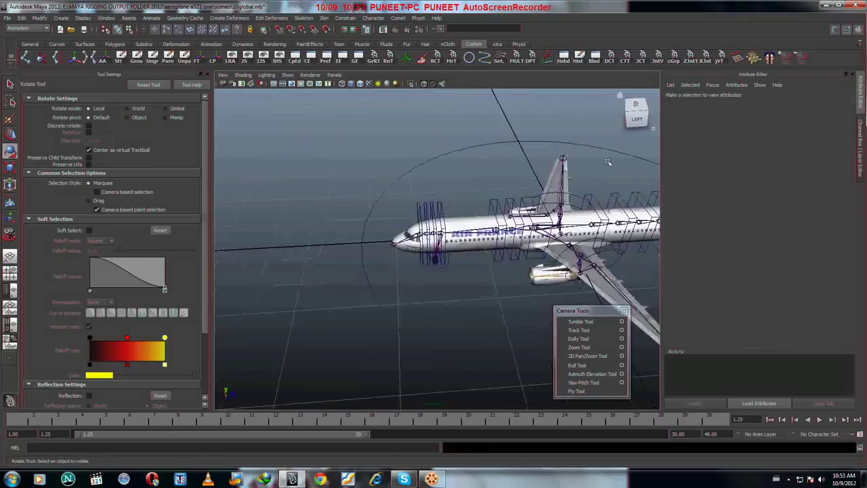
left_click(639, 197)
key("f")
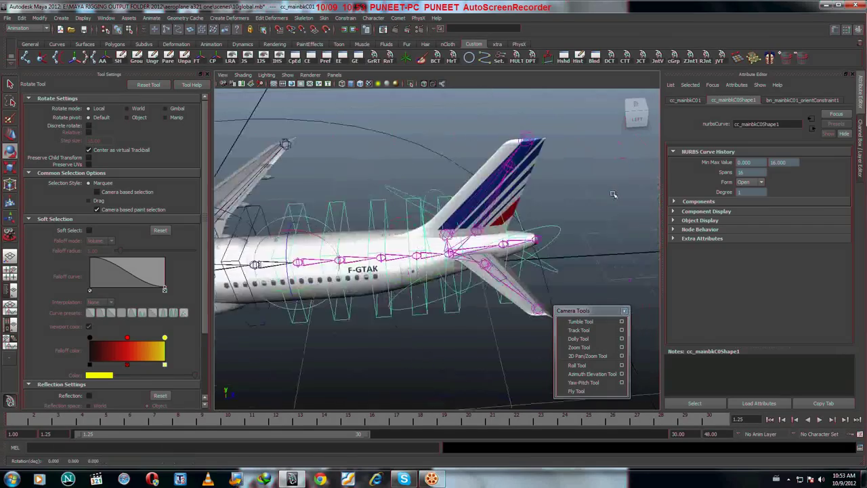
left_click(593, 176)
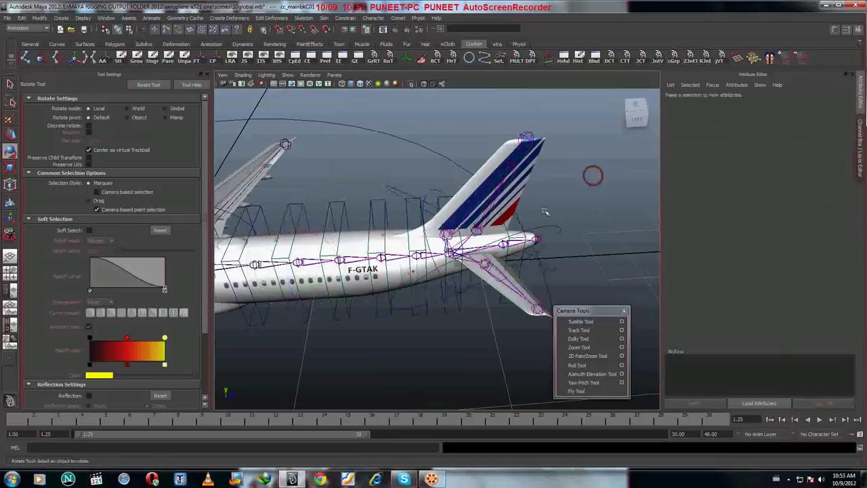
left_click(429, 194)
mouse_move(439, 202)
left_mouse_down()
mouse_move(466, 215)
mouse_move(437, 210)
mouse_move(451, 220)
mouse_move(439, 194)
left_mouse_up()
scroll(436, 177, "down", 8)
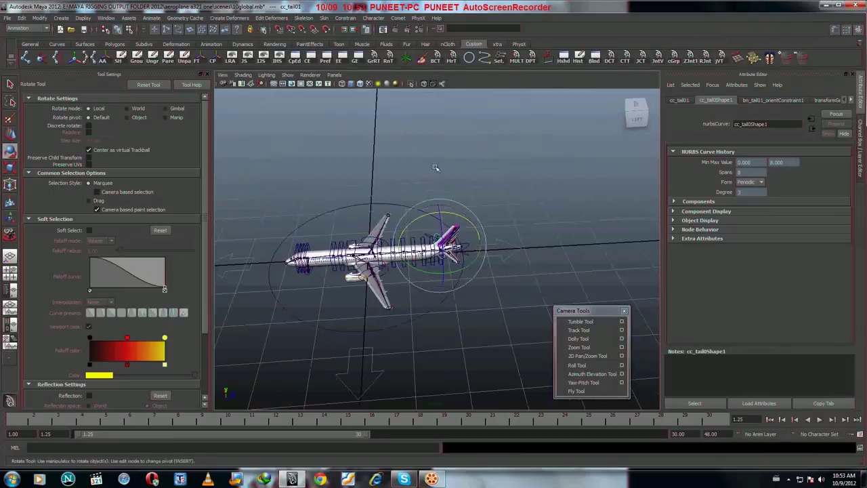
left_click(438, 164)
Tumble the view to show the whole aircraft from above and in front, and return to the Select tool.
left_click(580, 321)
left_click_drag(478, 325, 497, 323)
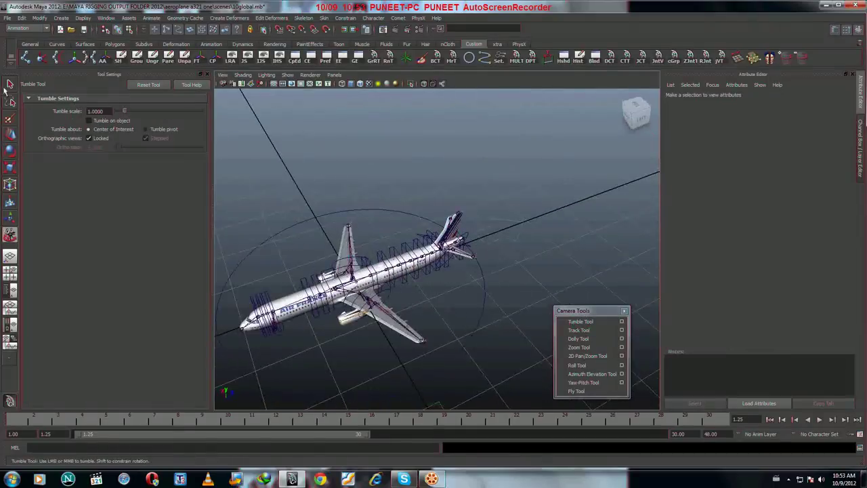
left_click(9, 83)
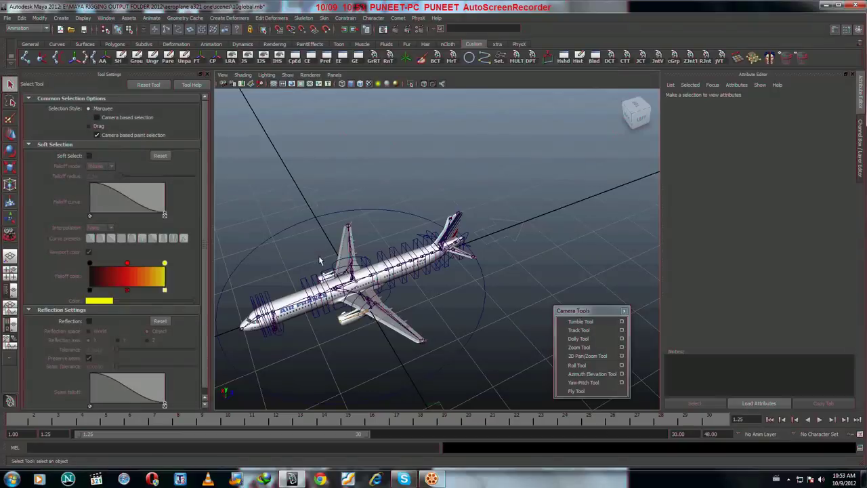